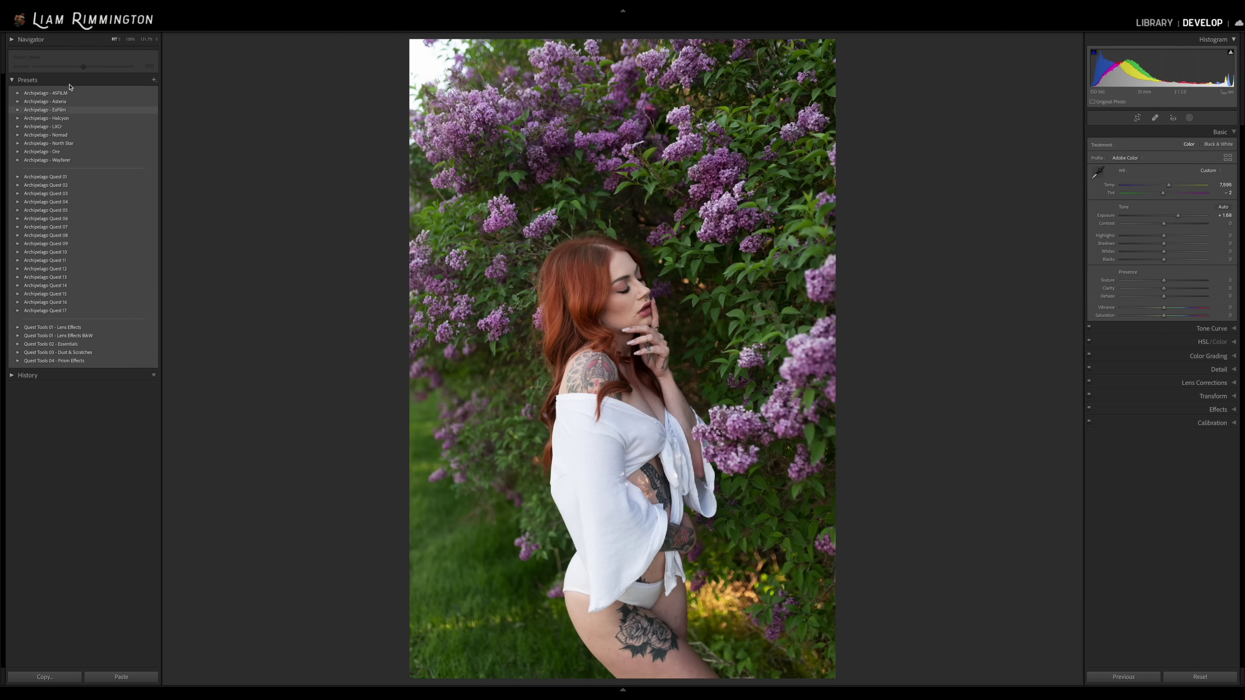
Check the Lightroom version, then apply Ore 07 - Cu³, testing weaker Amounts before leaving it at 100
left_click(34, 3)
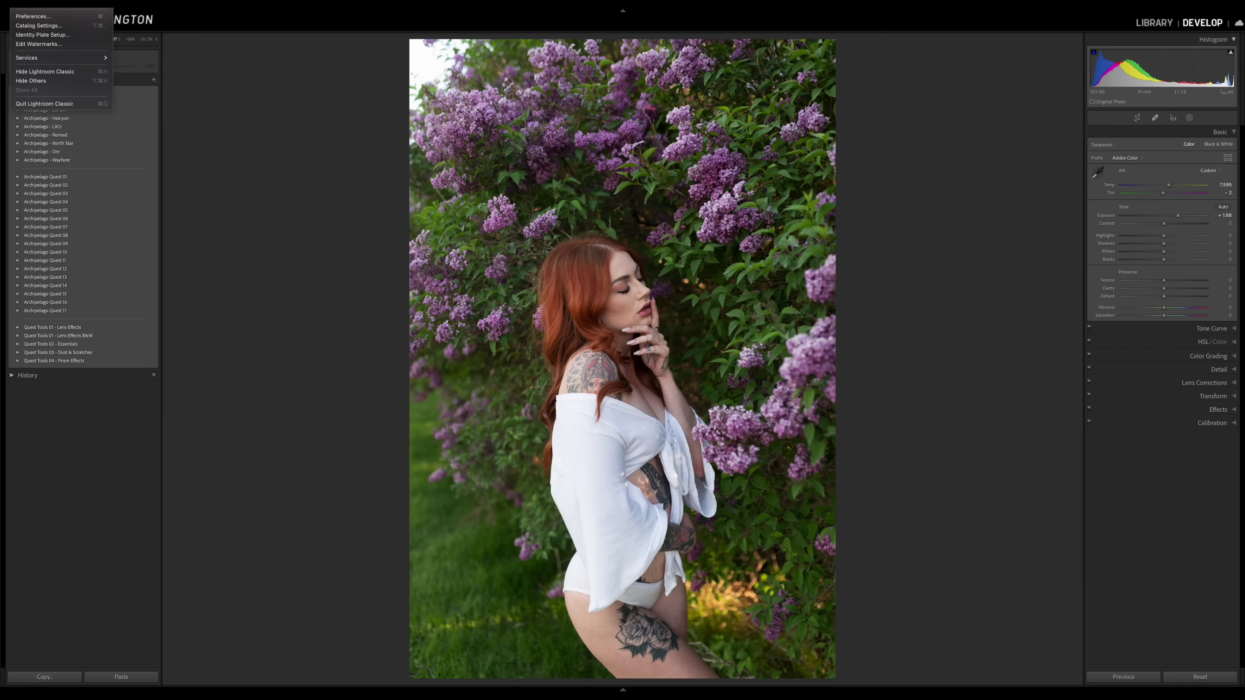
left_click(35, 7)
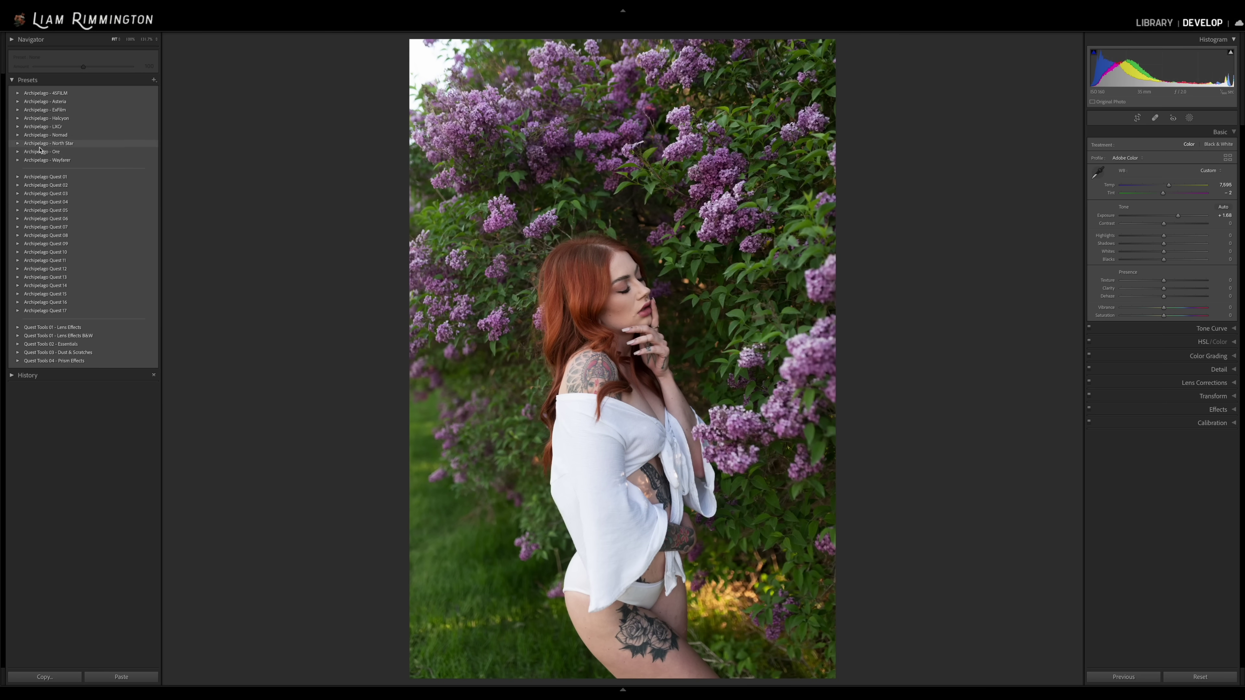
left_click(18, 152)
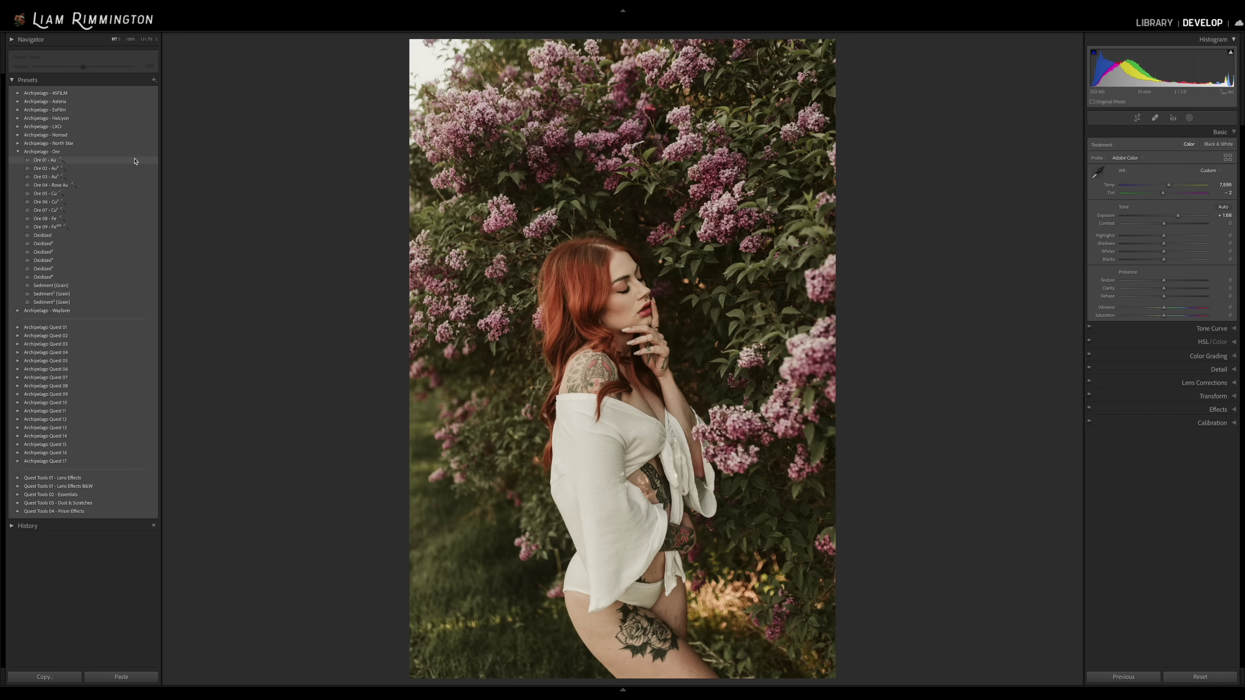
left_click(112, 210)
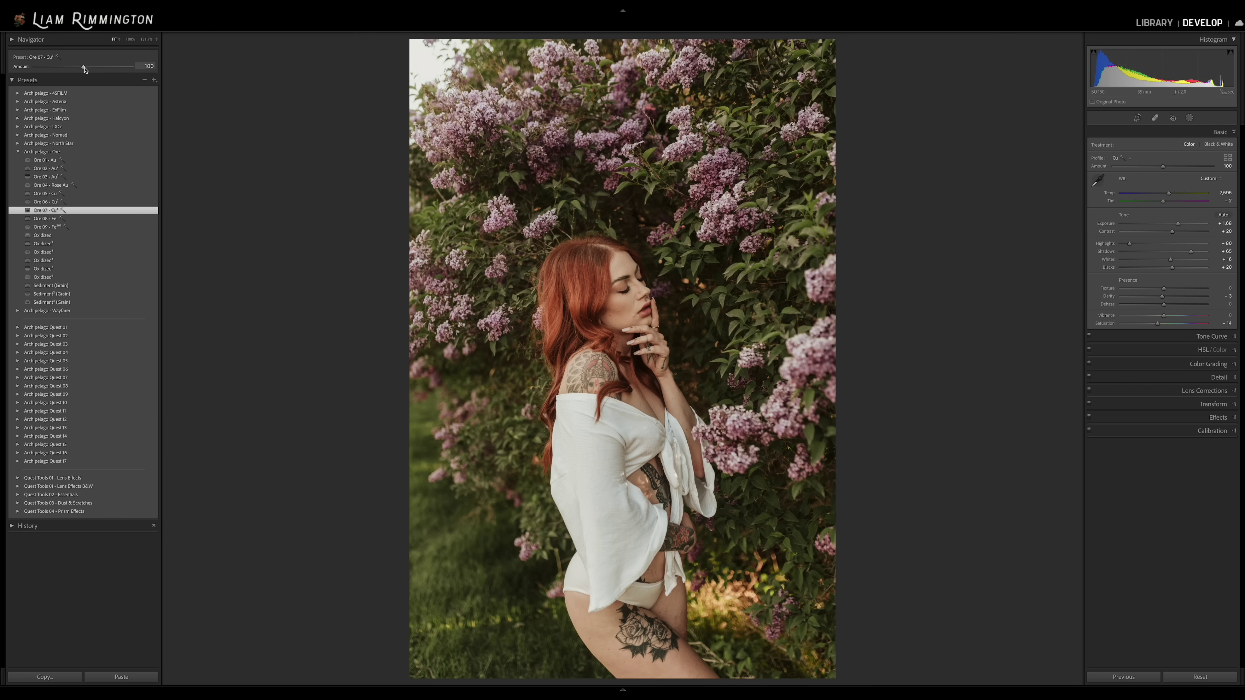
mouse_move(83, 69)
left_mouse_down()
mouse_move(104, 67)
mouse_move(39, 67)
mouse_move(127, 67)
mouse_move(58, 67)
mouse_move(84, 67)
left_mouse_up()
left_click_drag(85, 68, 96, 68)
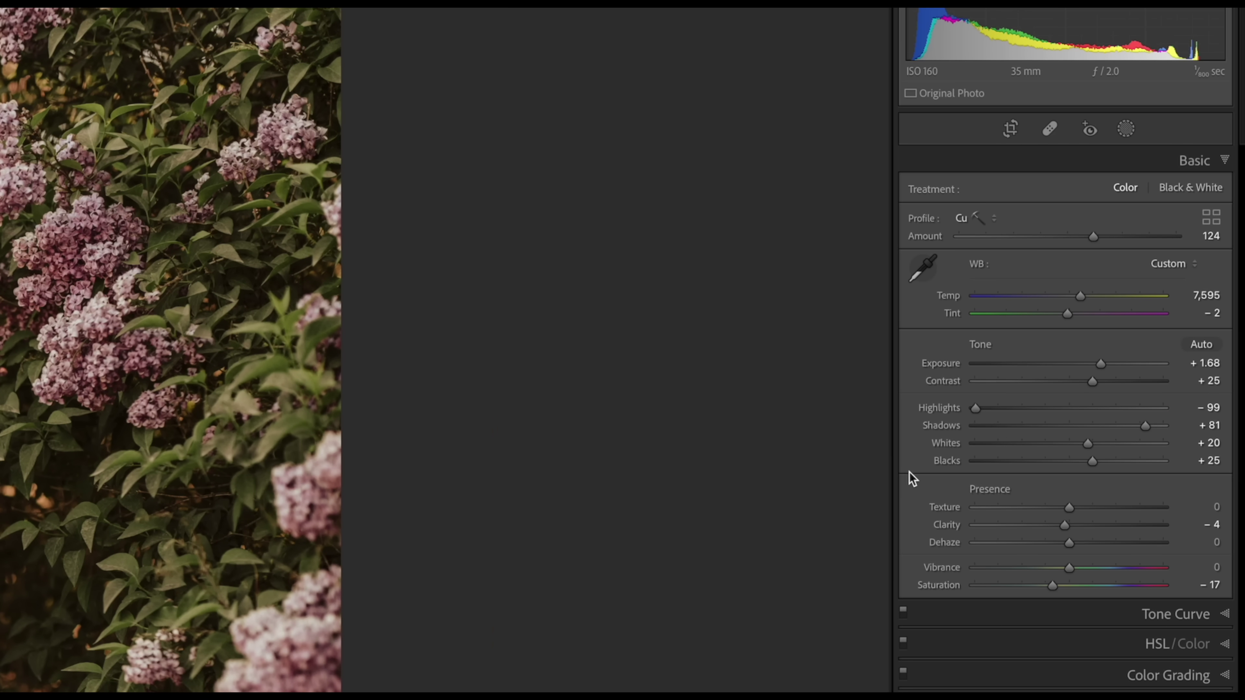
key("ctrl+z")
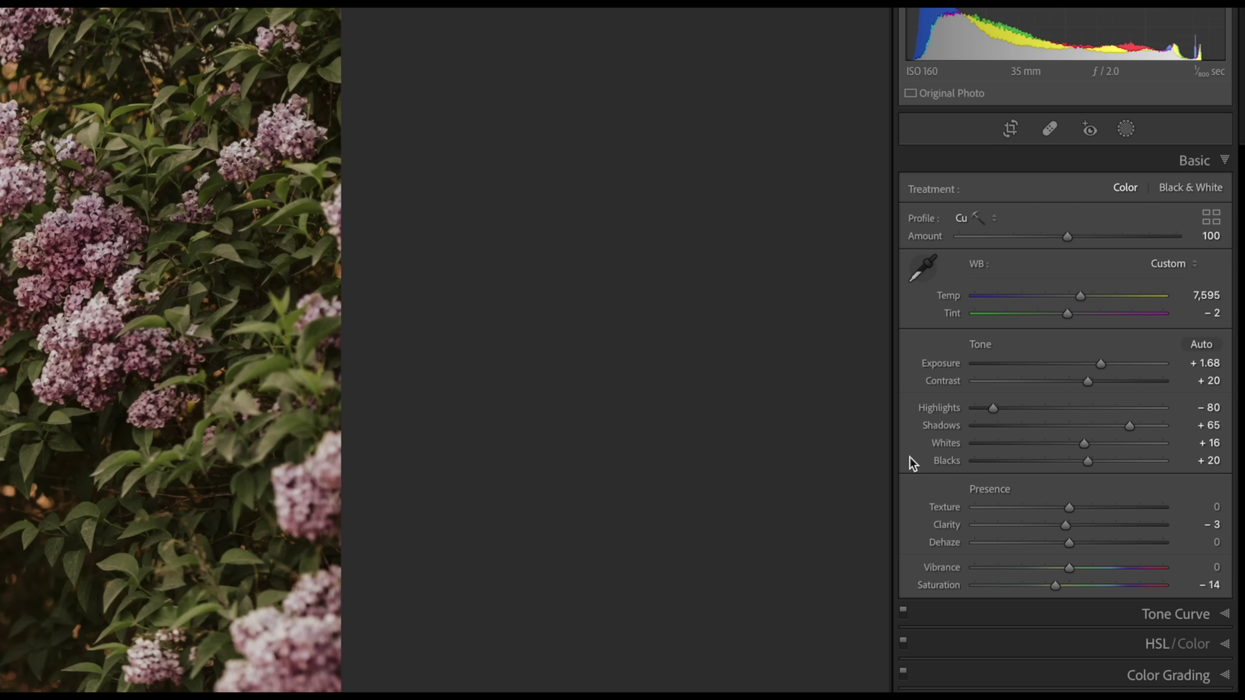
Show the Ore preset's custom Tone Curve and undo recent edits to compare curve versions
left_click(1183, 616)
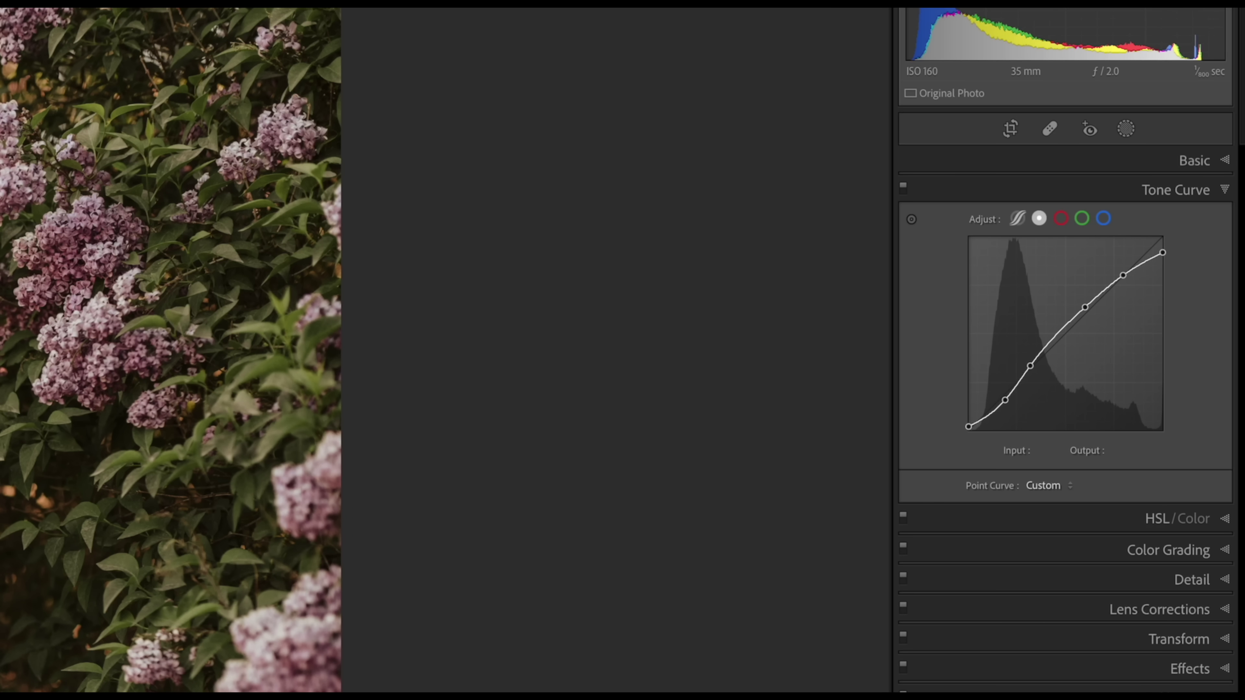
key("ctrl+z")
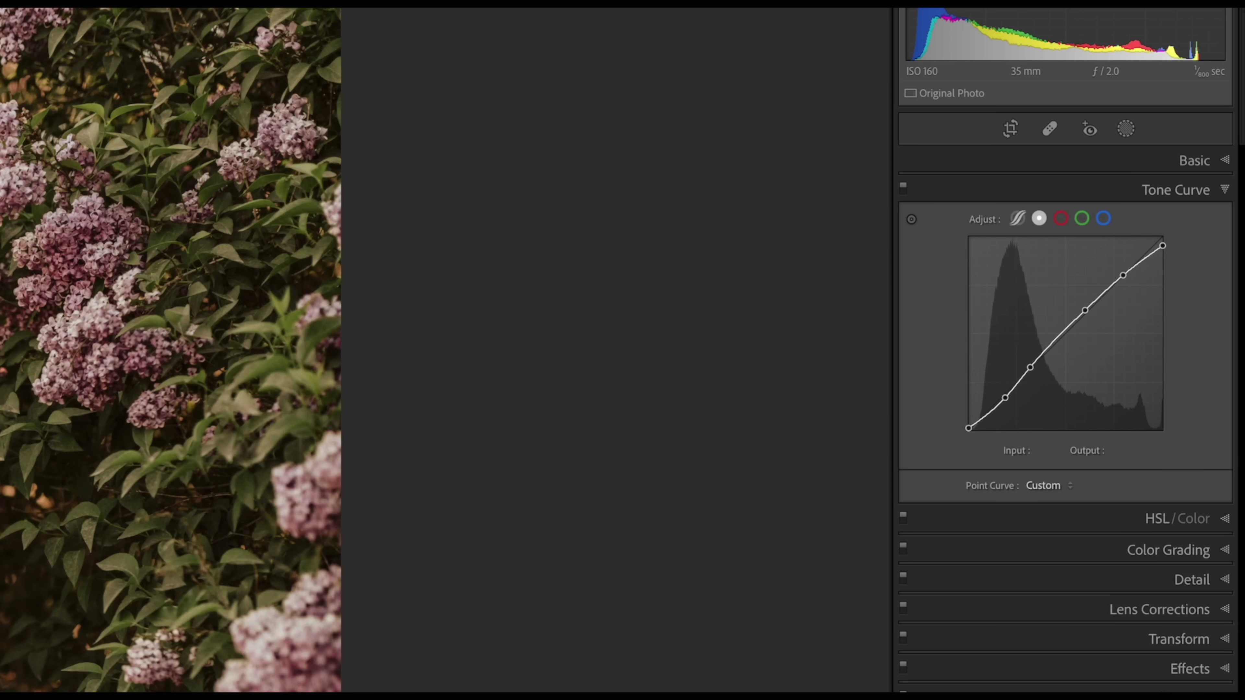
key("ctrl+z")
key("ctrl+z")
key("ctrl+z")
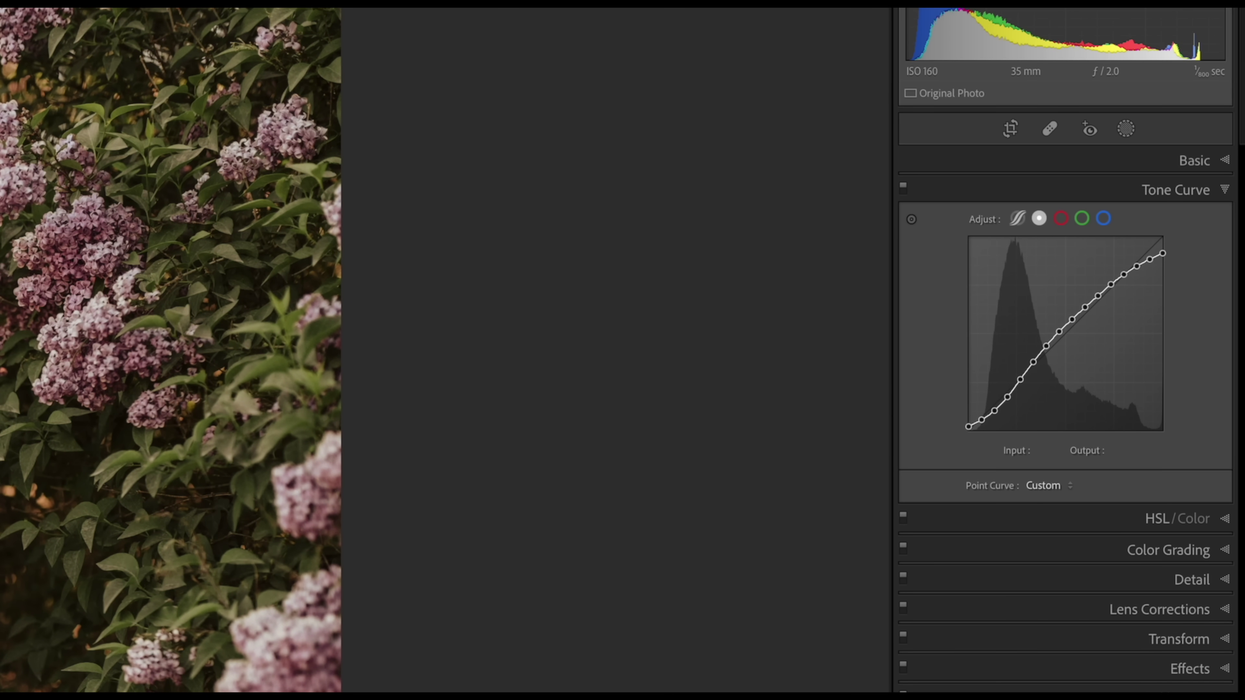
key("ctrl+z")
key("ctrl+z")
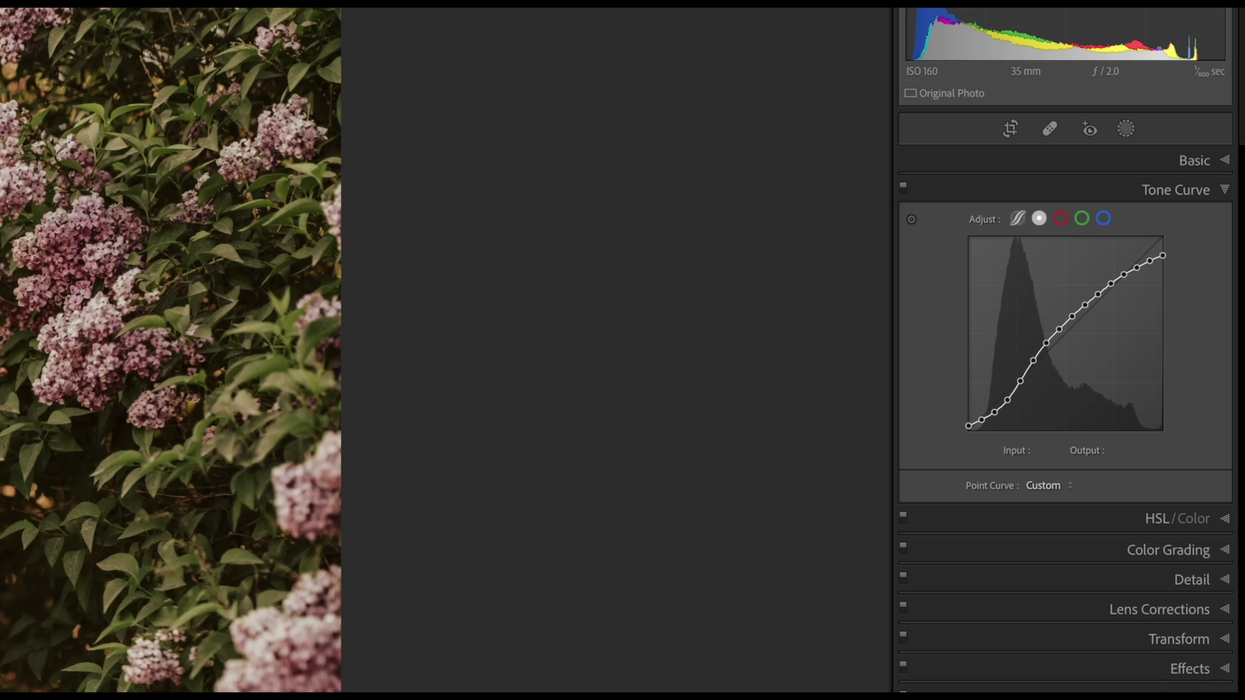
key("ctrl+z")
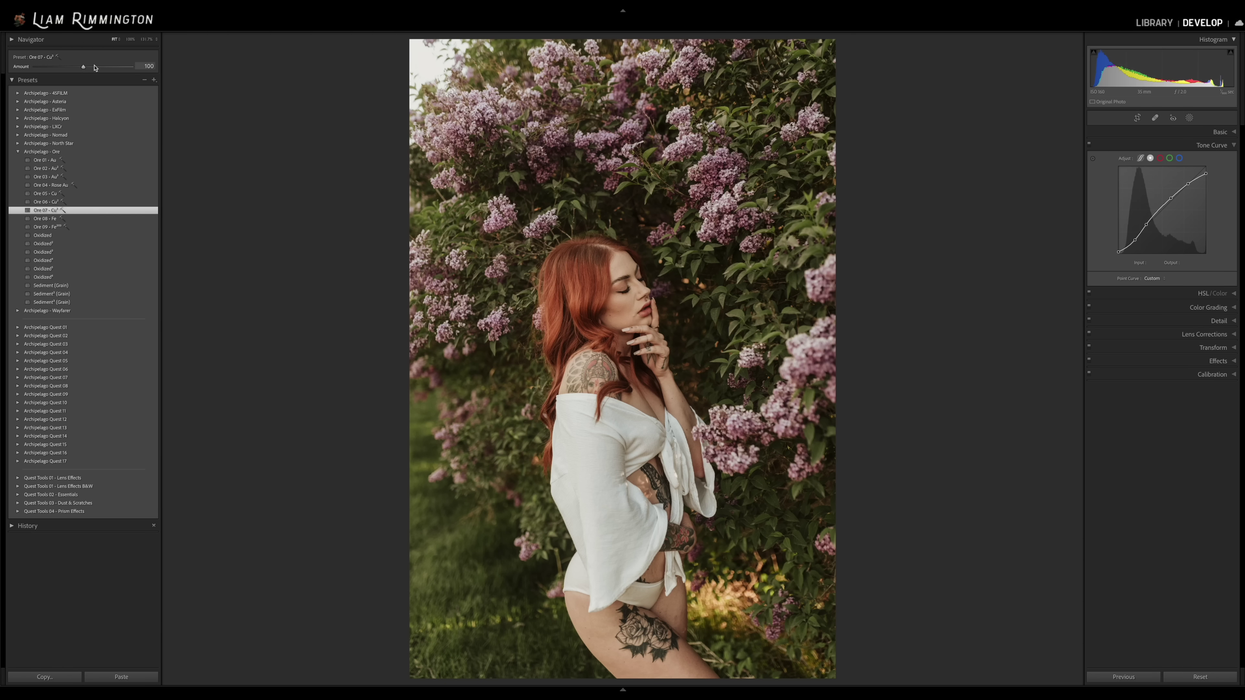
Try lifting Highlights to -62, undo it, then raise the Ore preset Amount to 123
left_click(1220, 132)
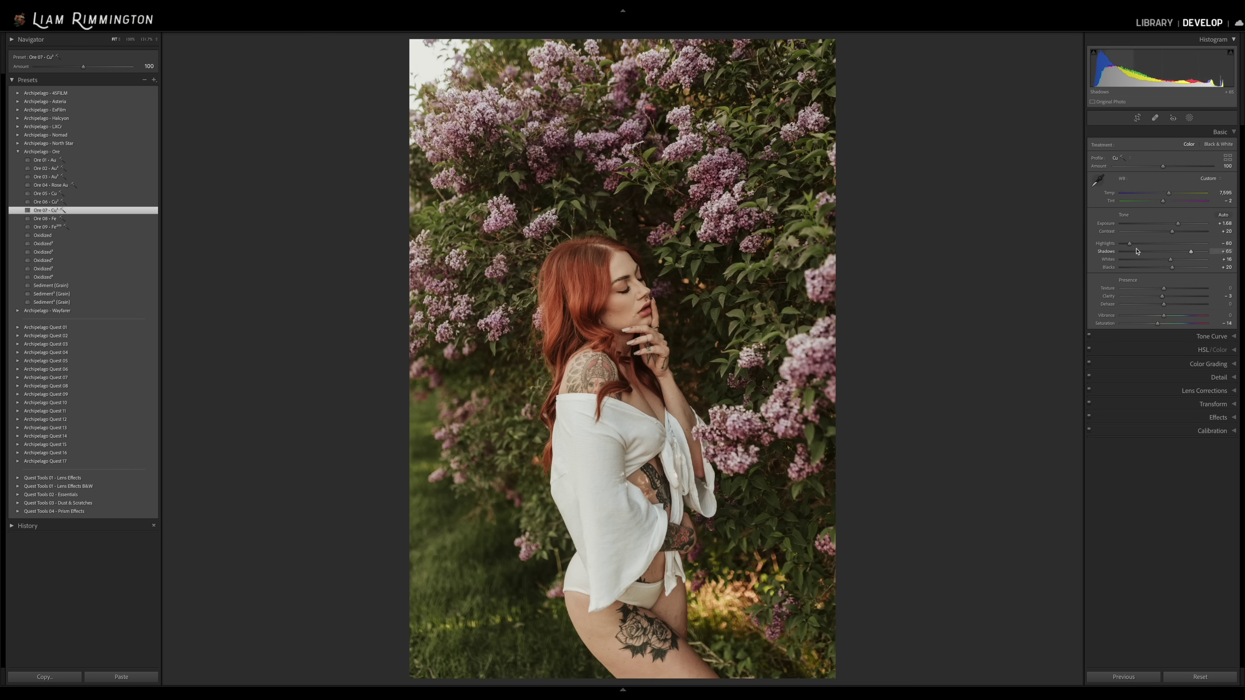
left_click_drag(1129, 243, 1135, 244)
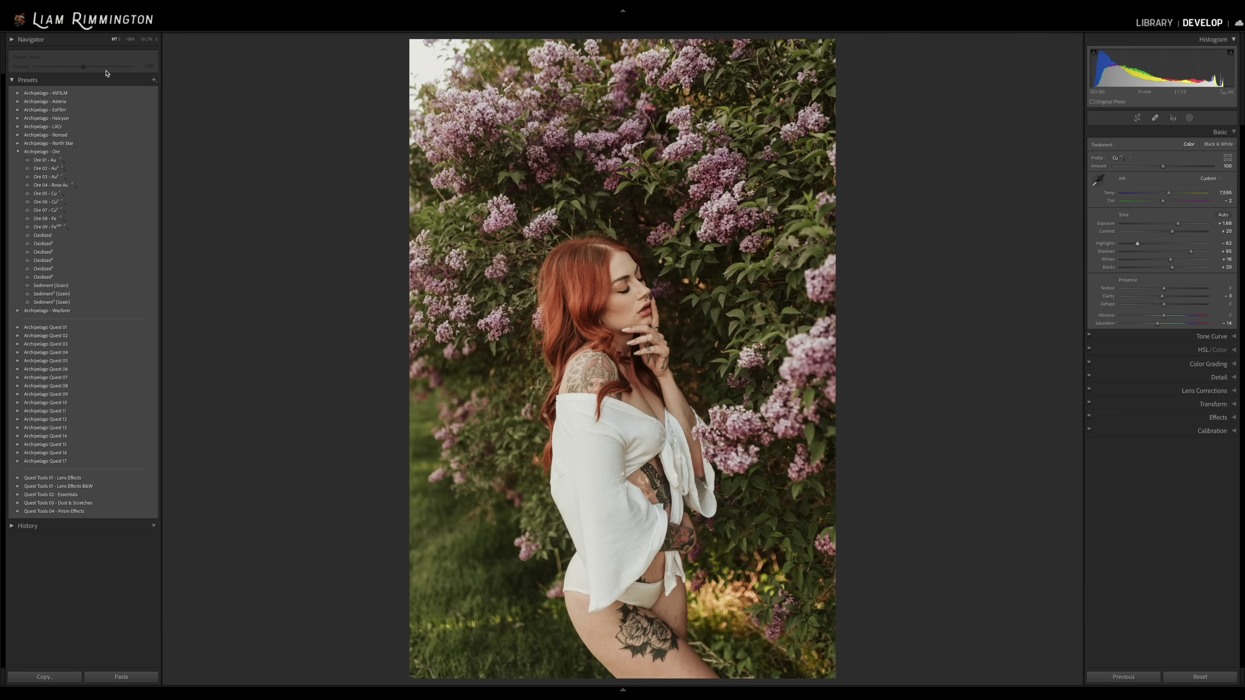
key("ctrl+z")
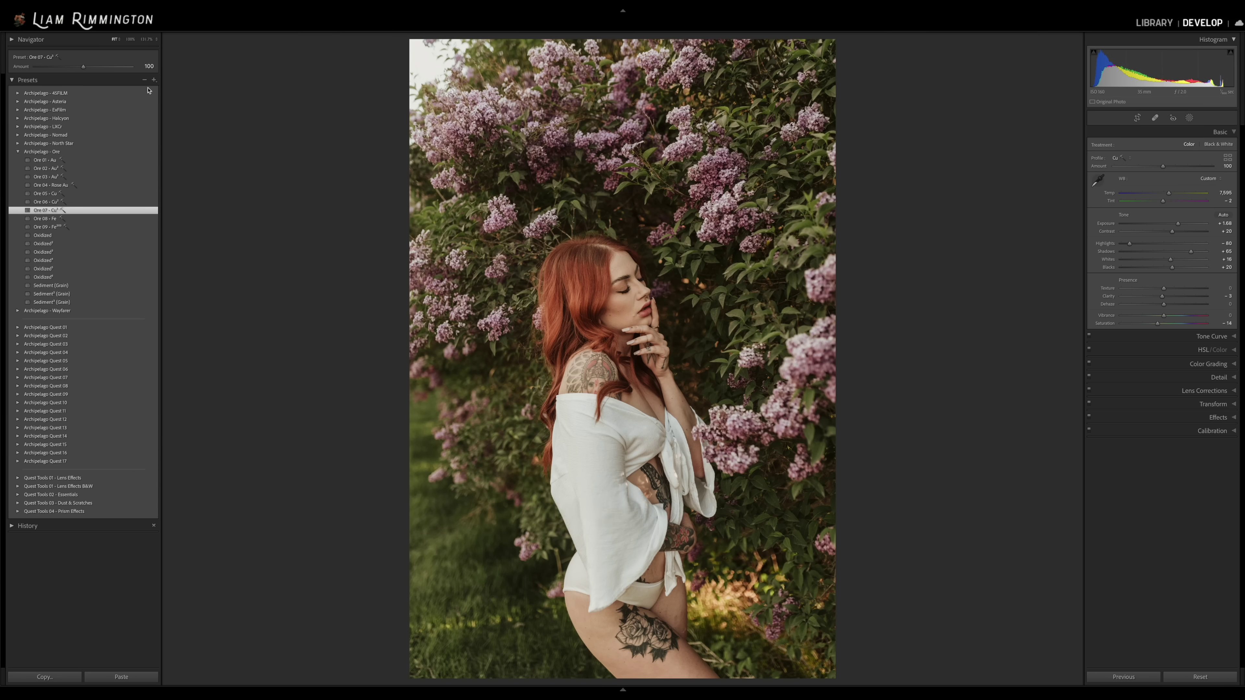
left_click_drag(84, 68, 95, 70)
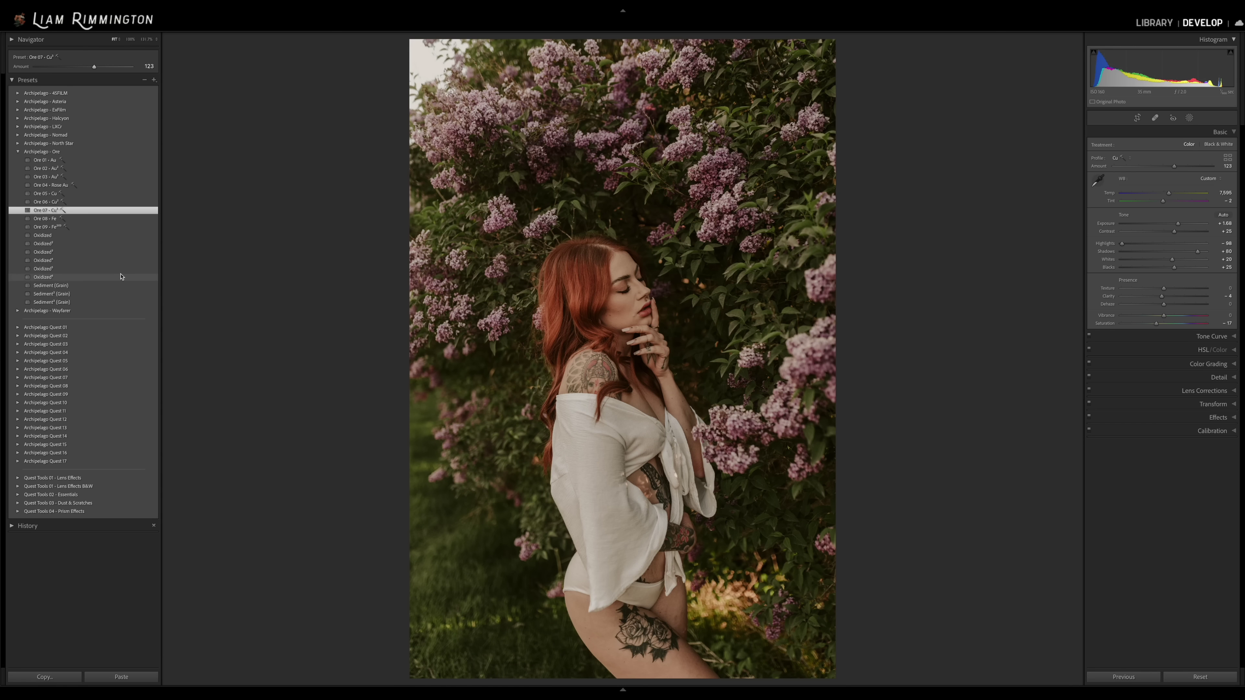
Apply the Oxidized⁶ preset and set its Amount to 61
left_click(121, 277)
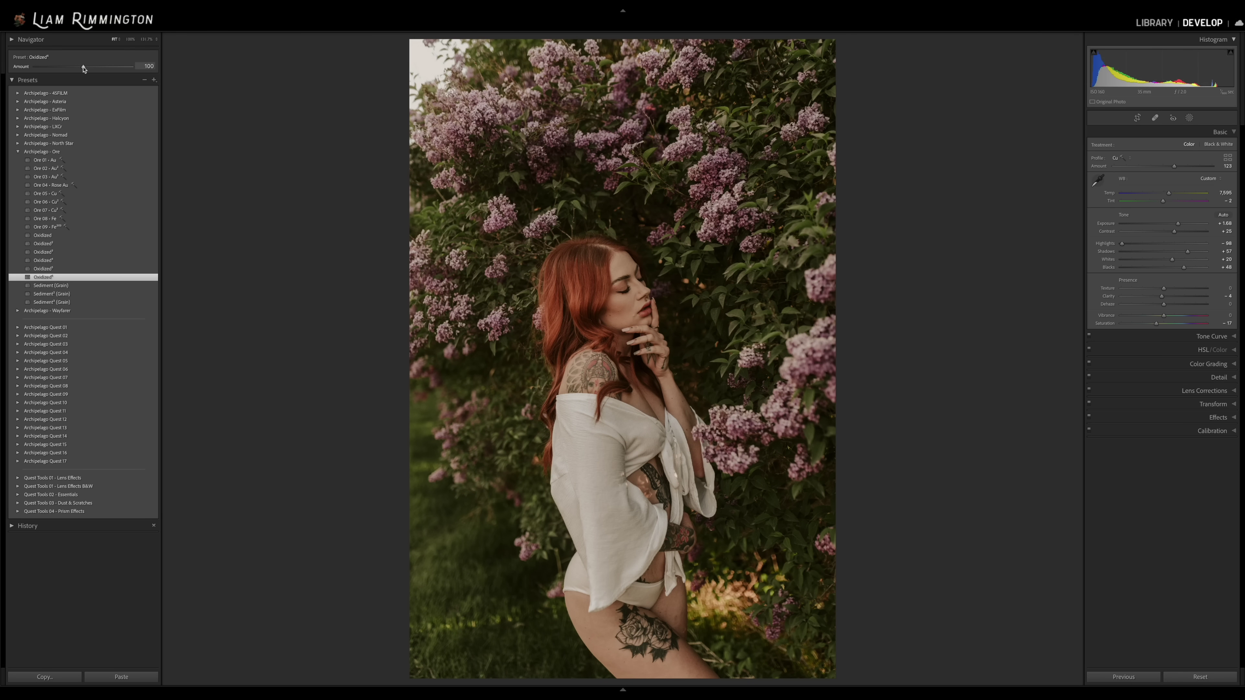
mouse_move(84, 67)
left_mouse_down()
mouse_move(62, 68)
mouse_move(112, 68)
mouse_move(71, 69)
mouse_move(96, 69)
left_mouse_up()
Inspect the face up close, apply Sediment³ (Grain) at Amount 36, and return to the full-photo view
left_click(613, 301)
left_click_drag(612, 299, 605, 323)
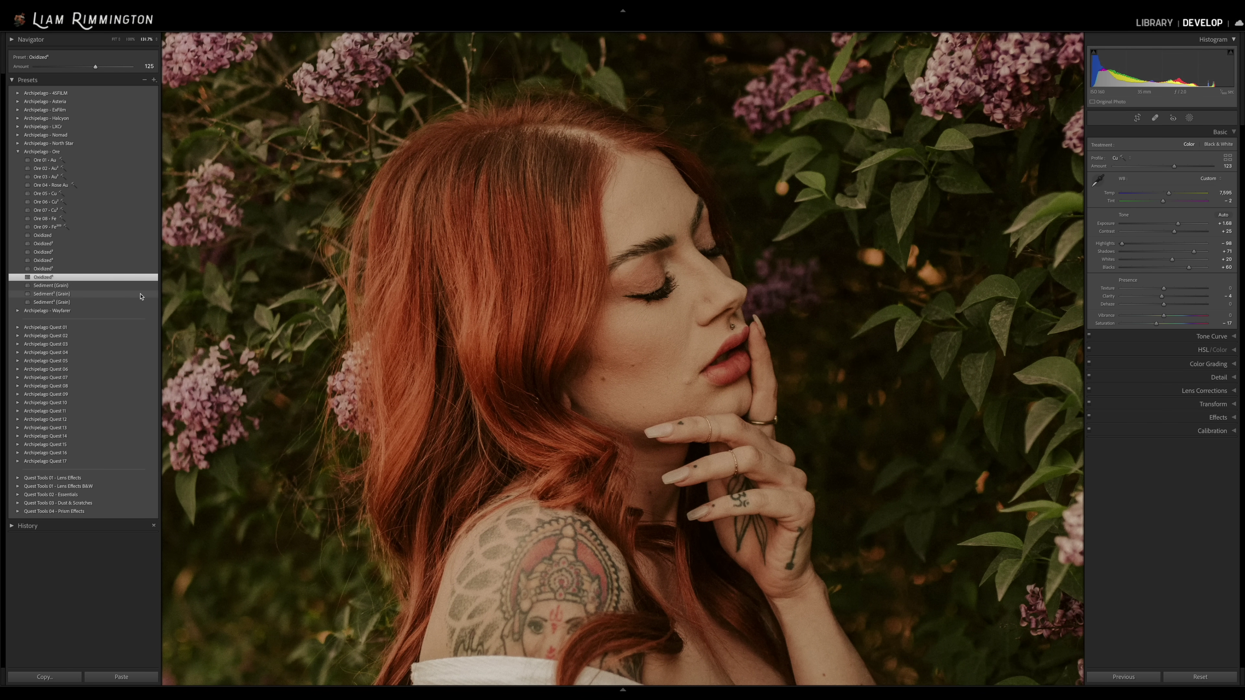
left_click(123, 302)
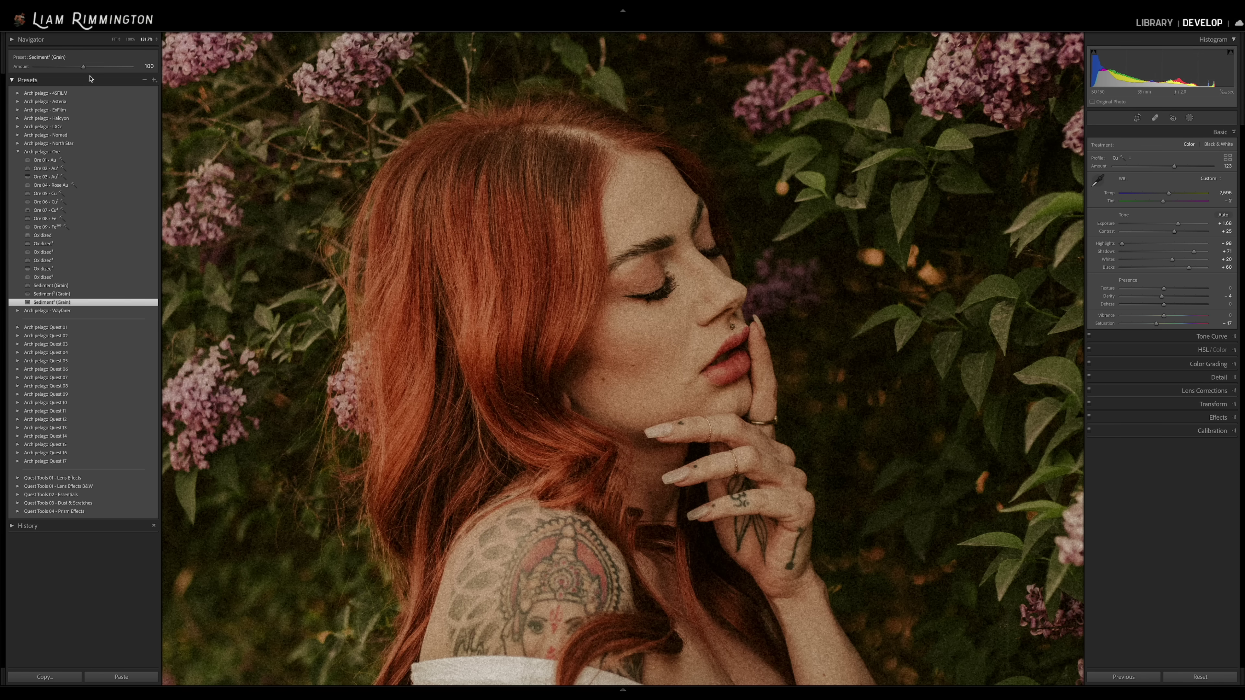
left_click_drag(87, 72, 55, 73)
left_click(238, 210)
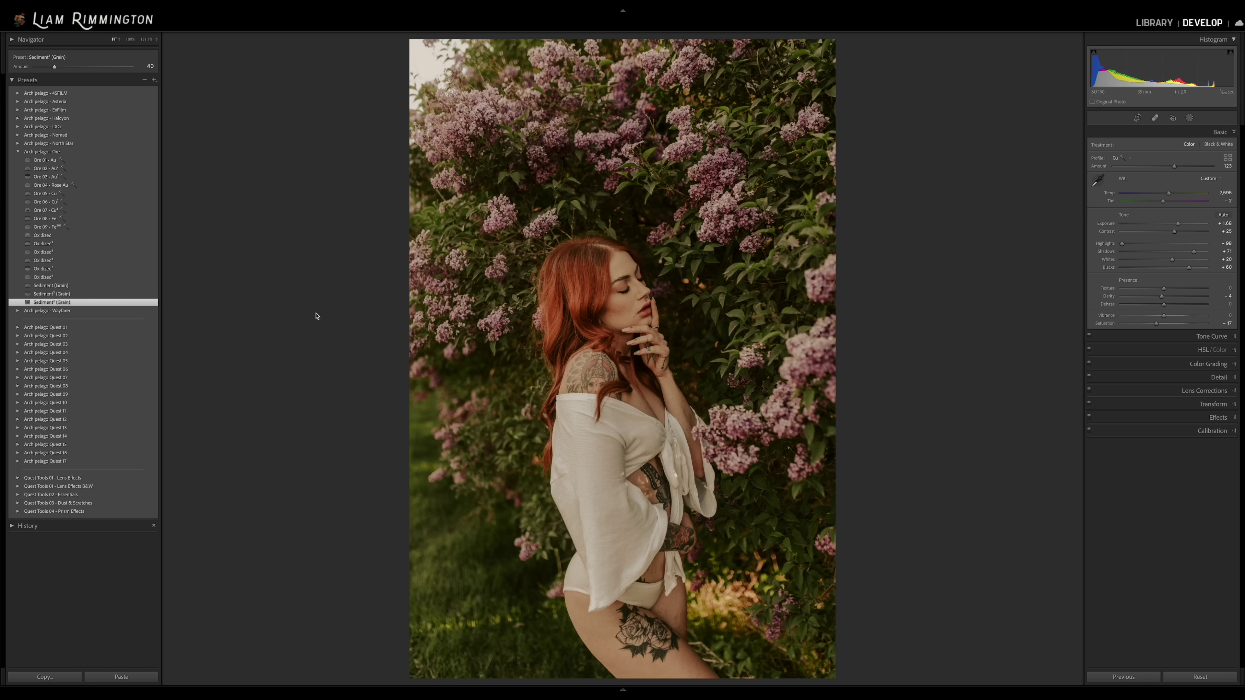
Apply the (V) Prism 07 haze preset and select its mask for editing
left_click(90, 511)
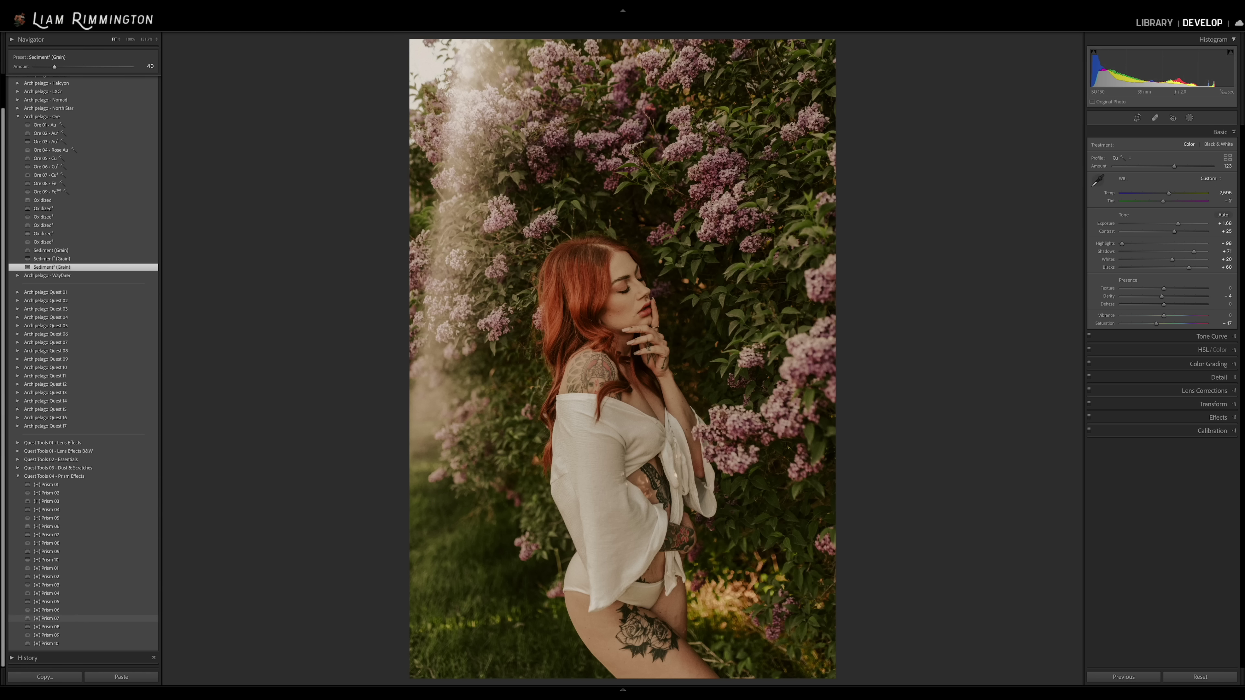
left_click(81, 619)
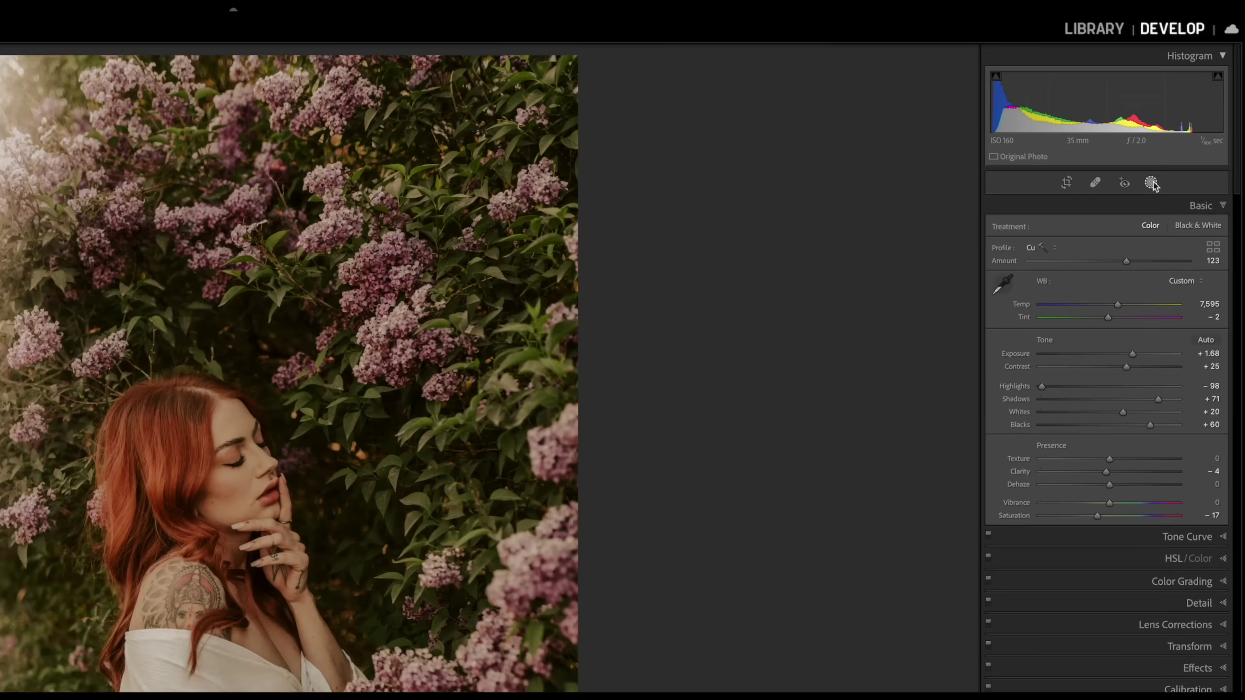
left_click(1189, 119)
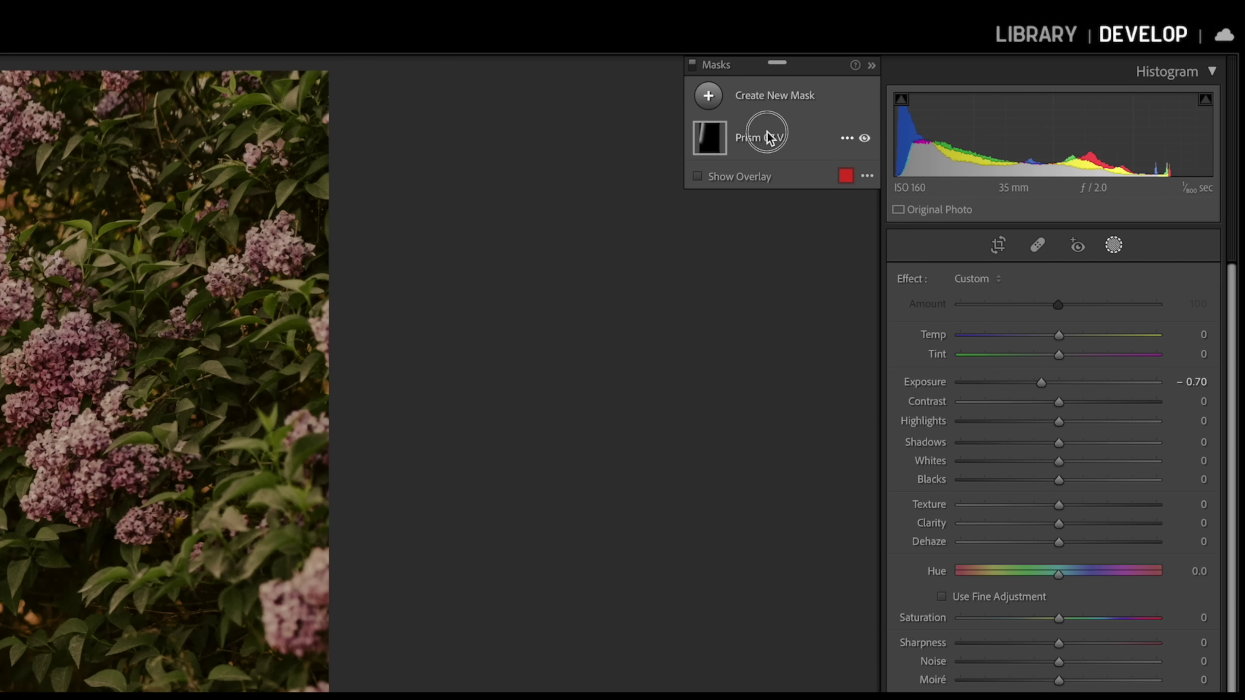
left_click(772, 139)
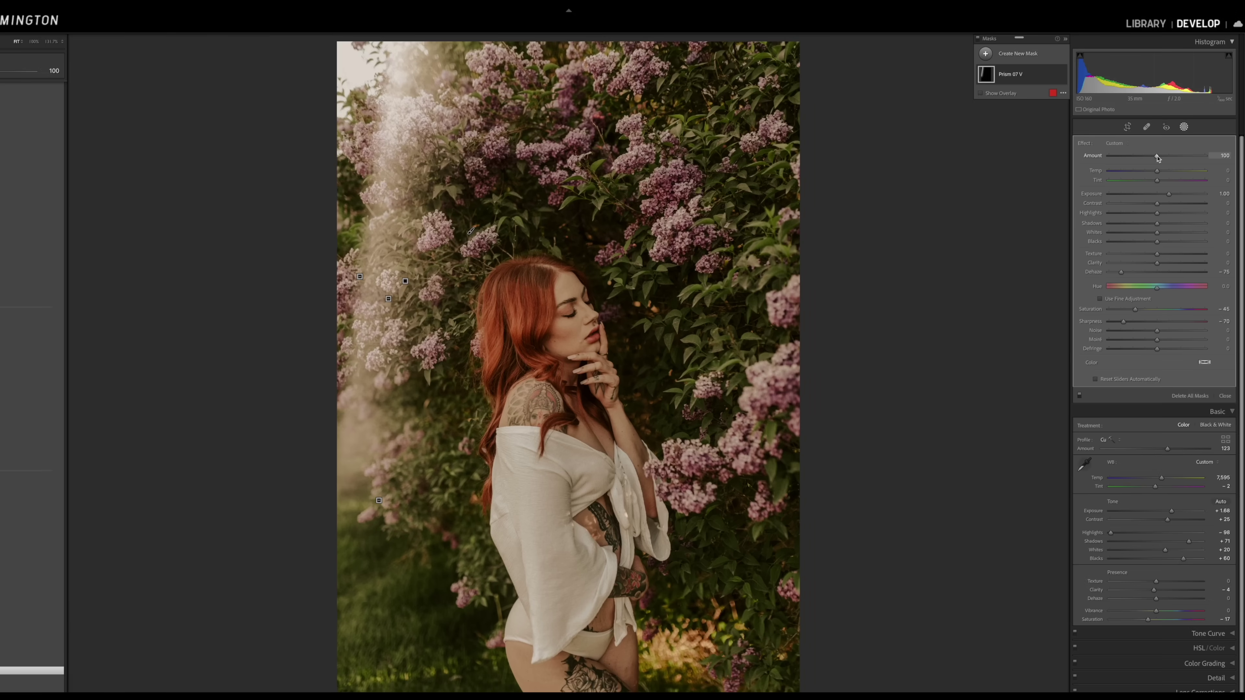
Set the Prism 07 mask Amount to 76 and shift the haze down-right
left_click_drag(1087, 308, 985, 308)
mouse_move(1134, 149)
left_mouse_down()
mouse_move(1181, 150)
mouse_move(1153, 152)
left_mouse_up()
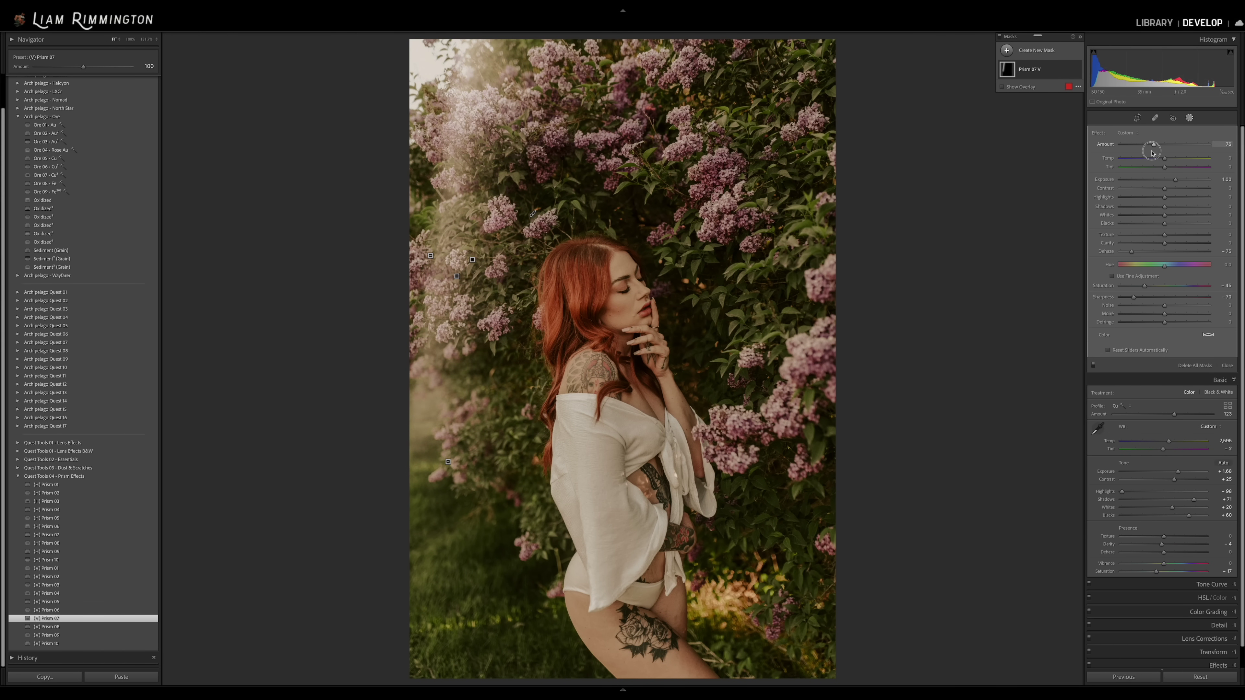
left_click_drag(533, 213, 559, 214)
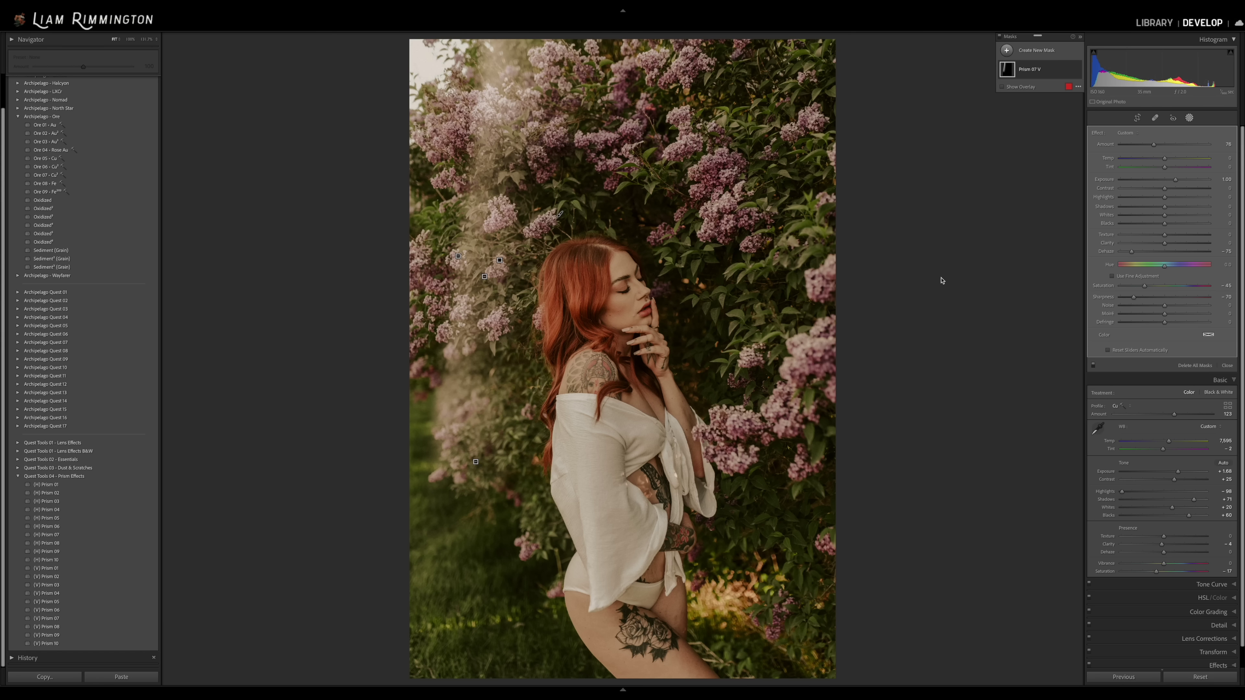
left_click(1189, 118)
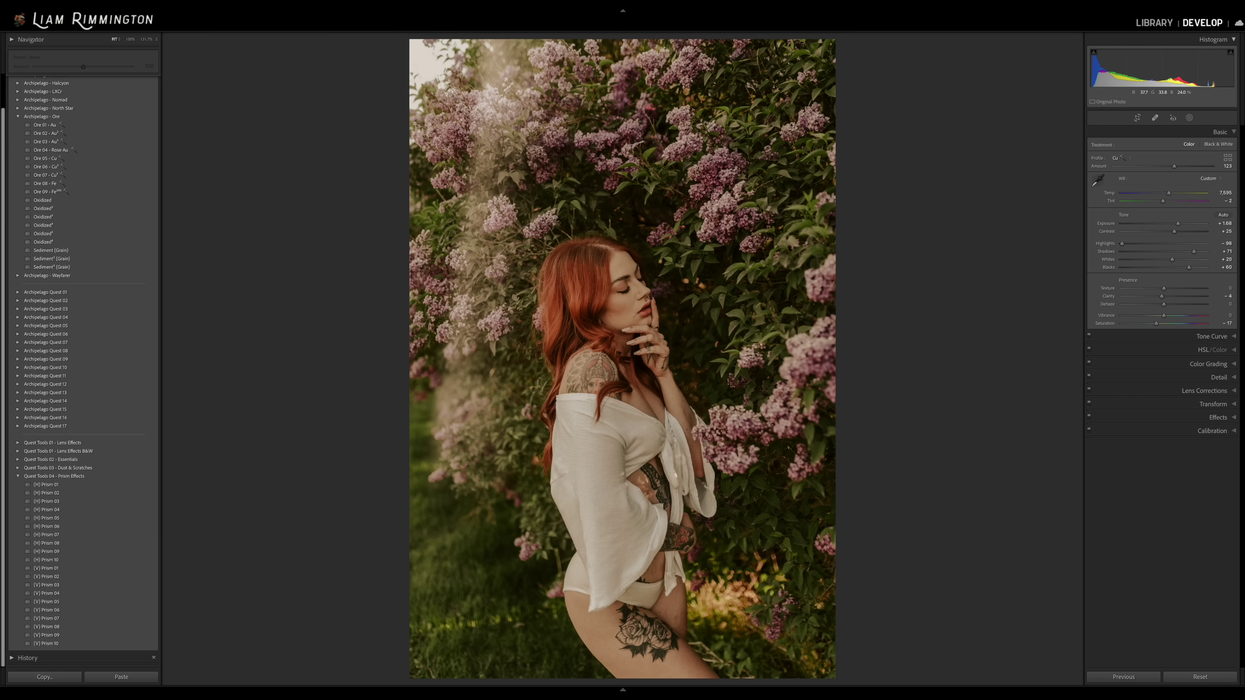
Apply the Archipelago Quest 15 Dreamy preset and lower its Amount to about 36
left_click(18, 409)
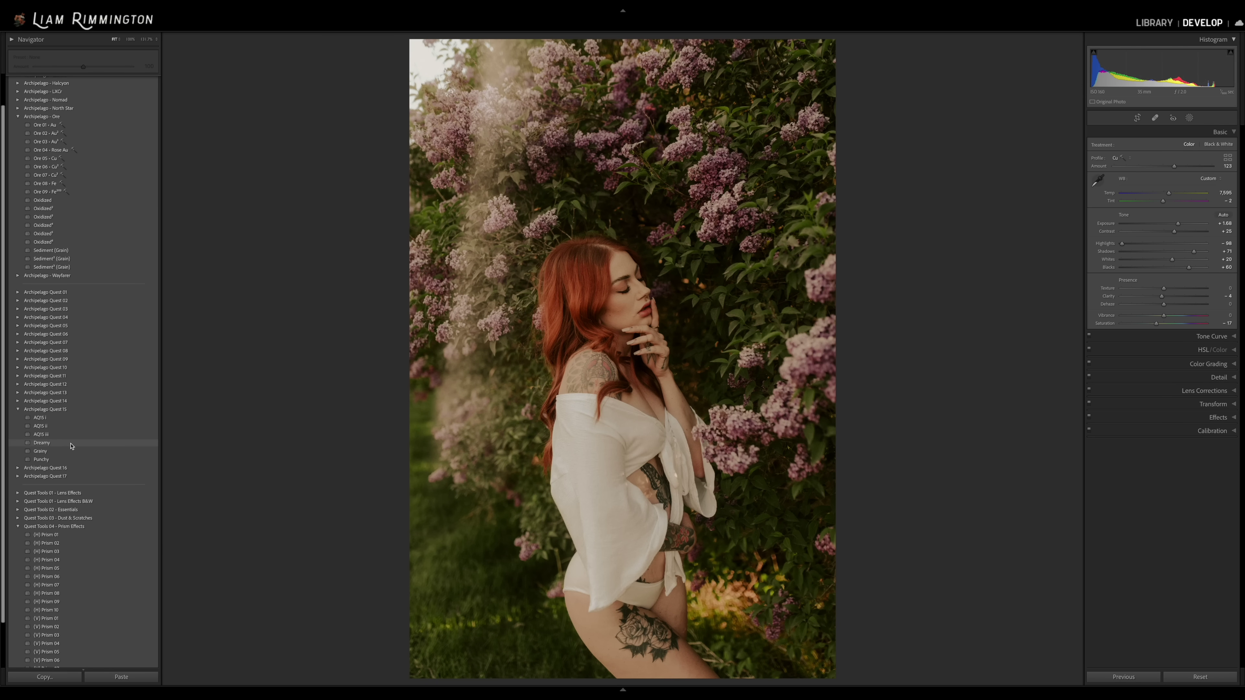
left_click(146, 444)
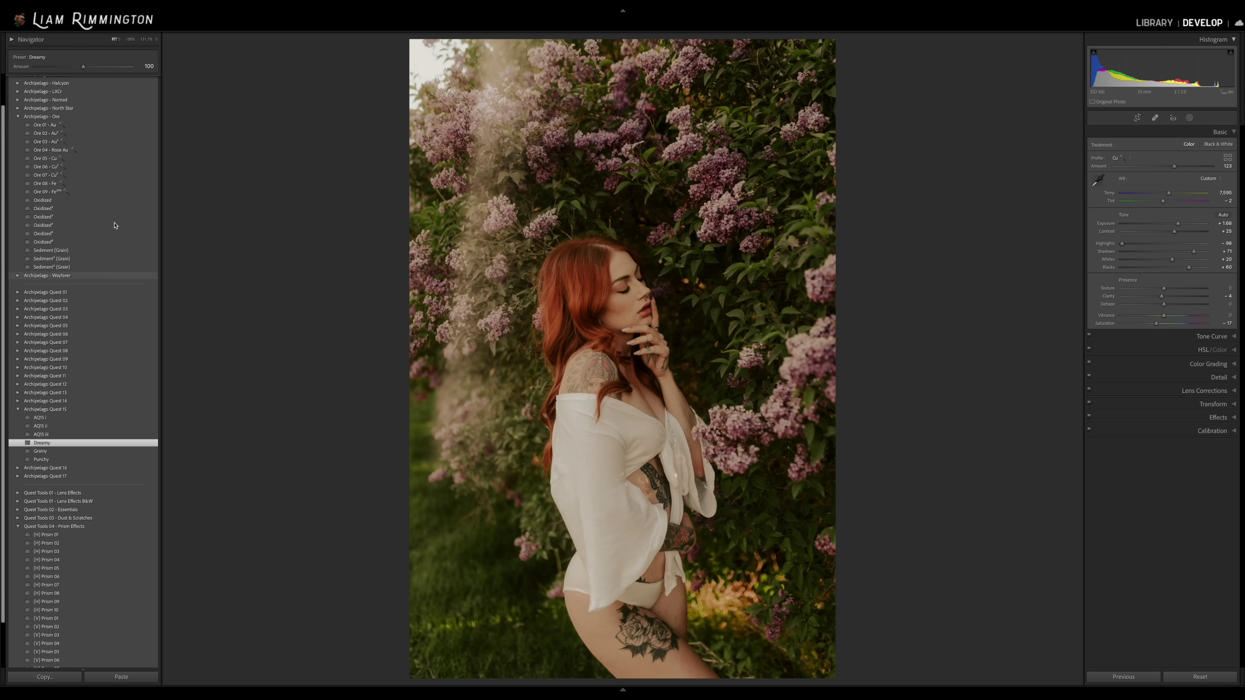
left_click_drag(82, 67, 52, 69)
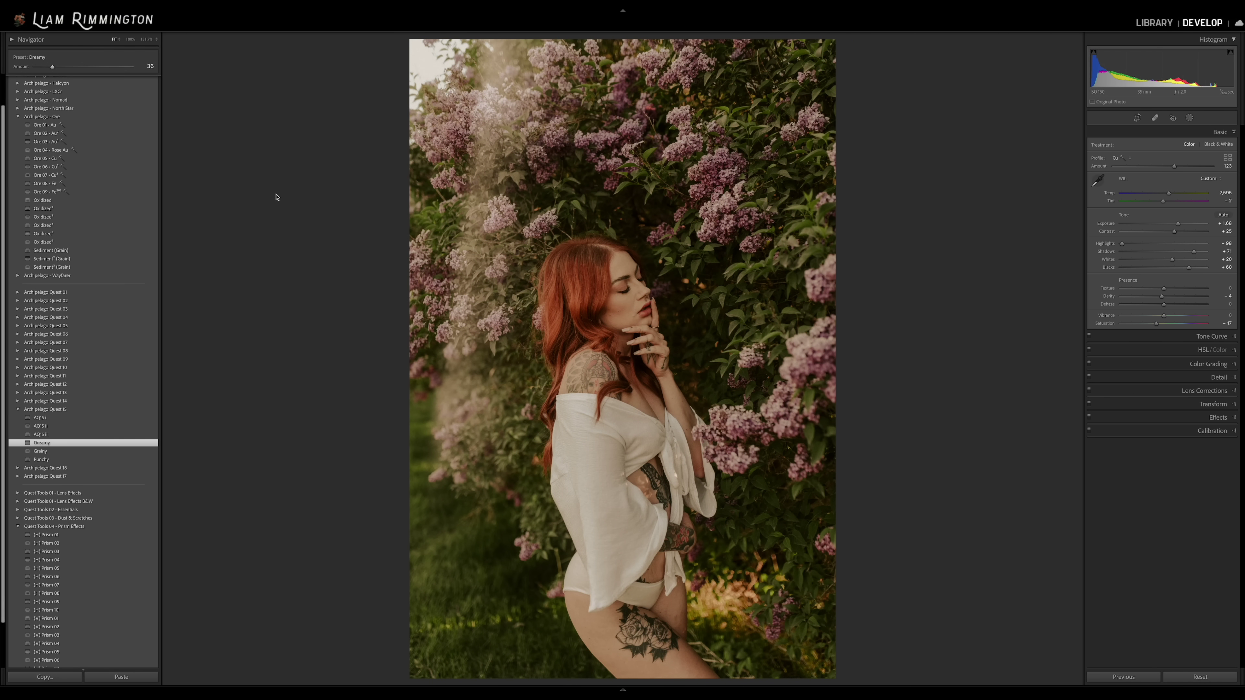